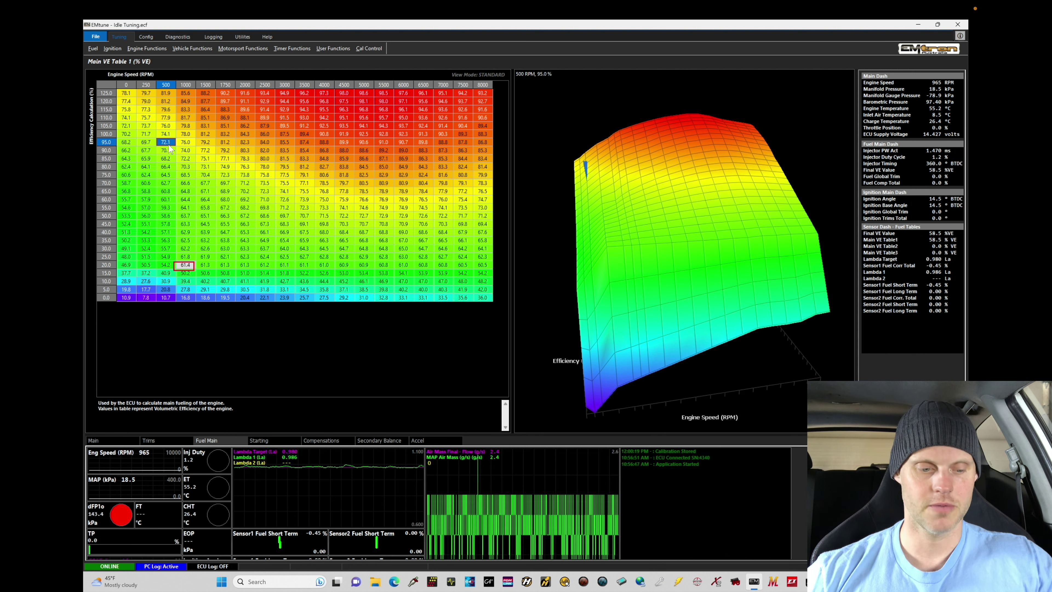
Step: Display the Main Idle Target Table from the Idle Speed Control menu in place of the VE table
left_click(154, 51)
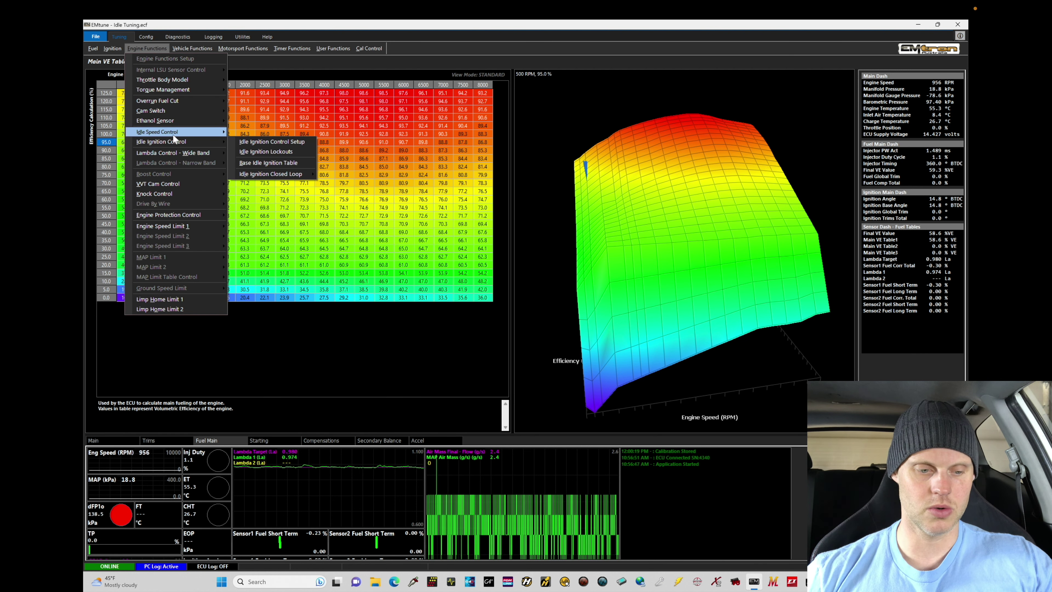
mouse_move(174, 138)
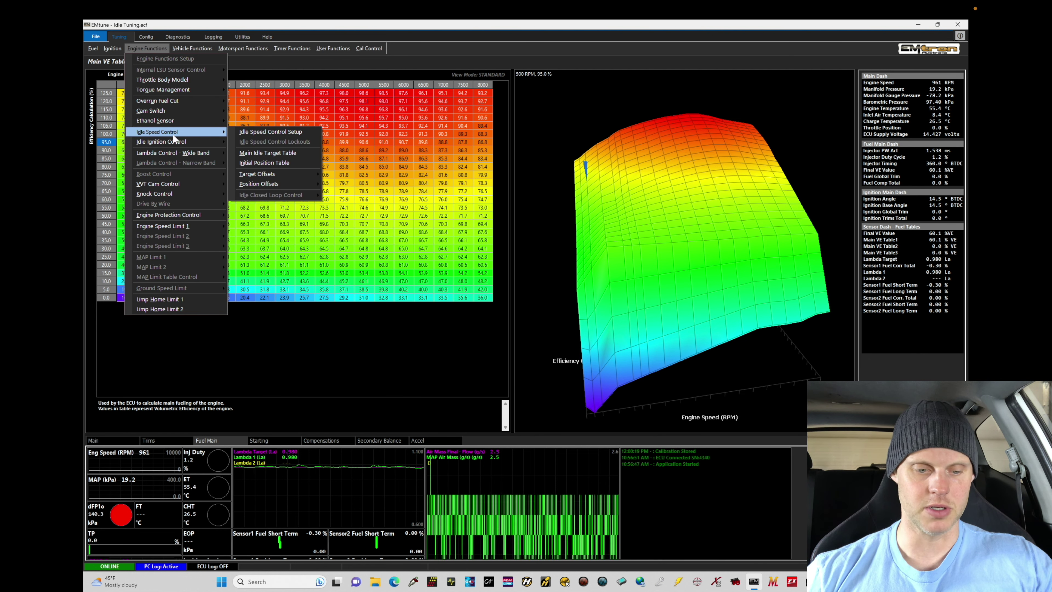
left_click(247, 154)
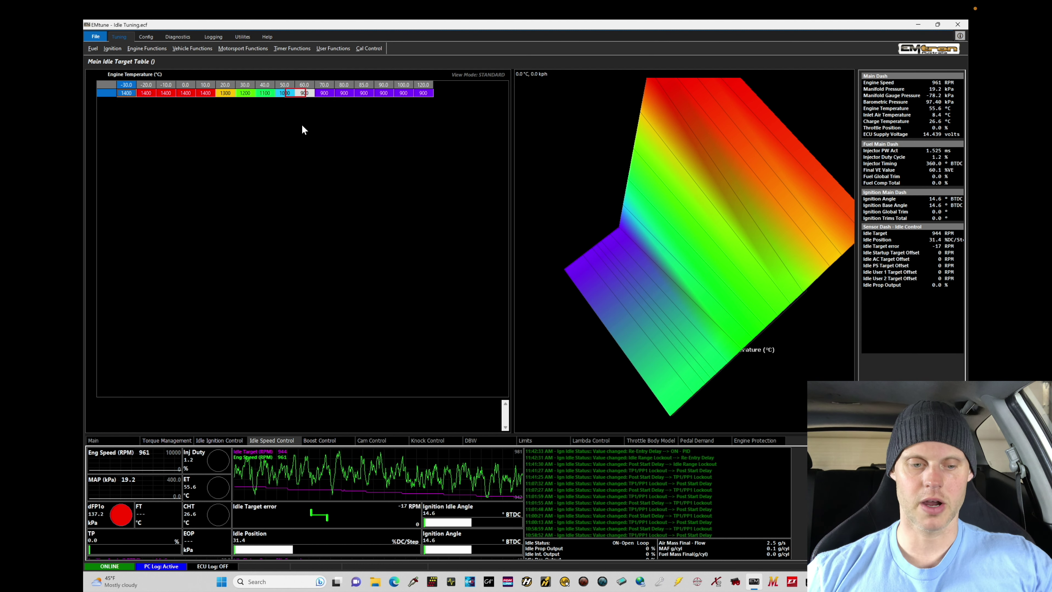
left_click(295, 94)
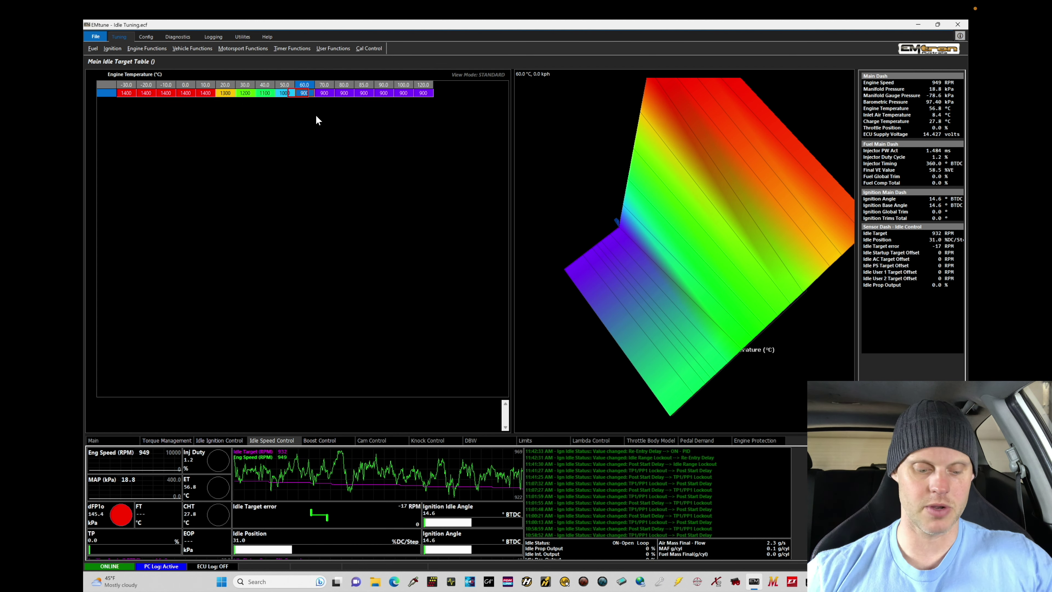
key("alt+e")
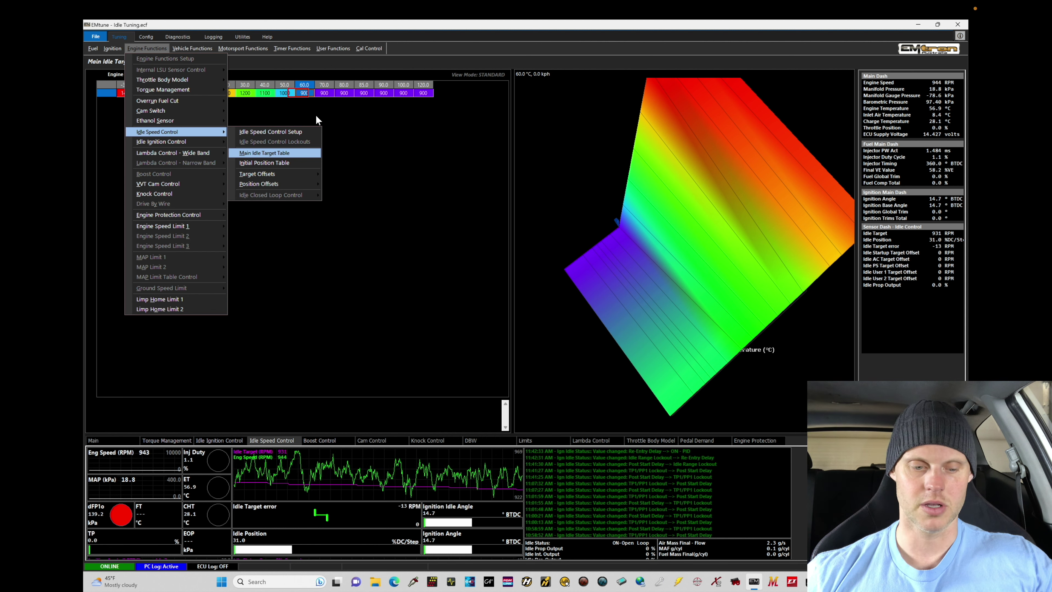
Step: Show the Initial Position Table and check the 30.0 %DC value at the 700 RPM target
key("Down")
key("Return")
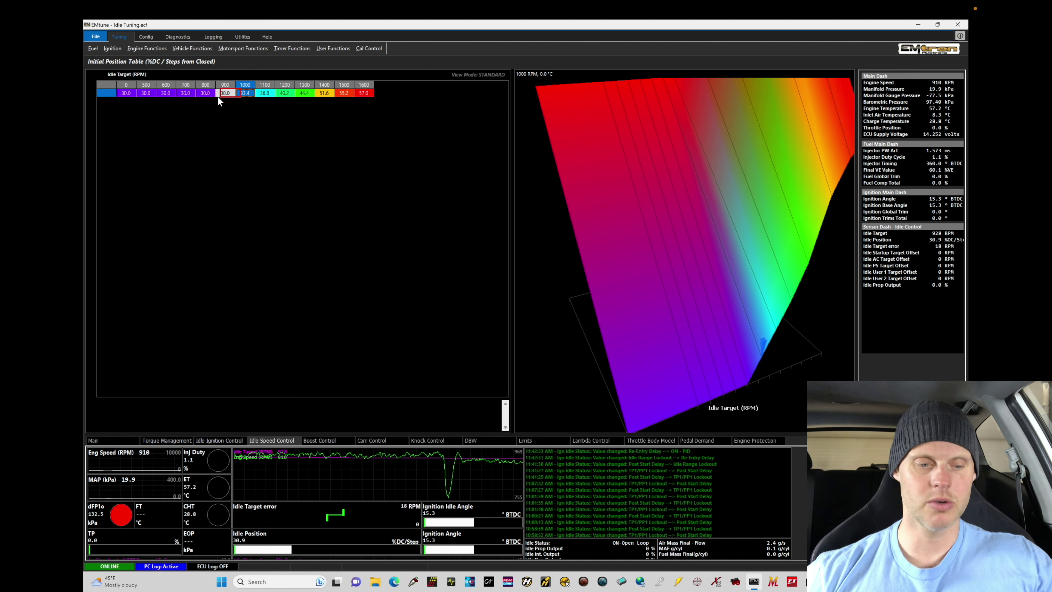
left_click(187, 94)
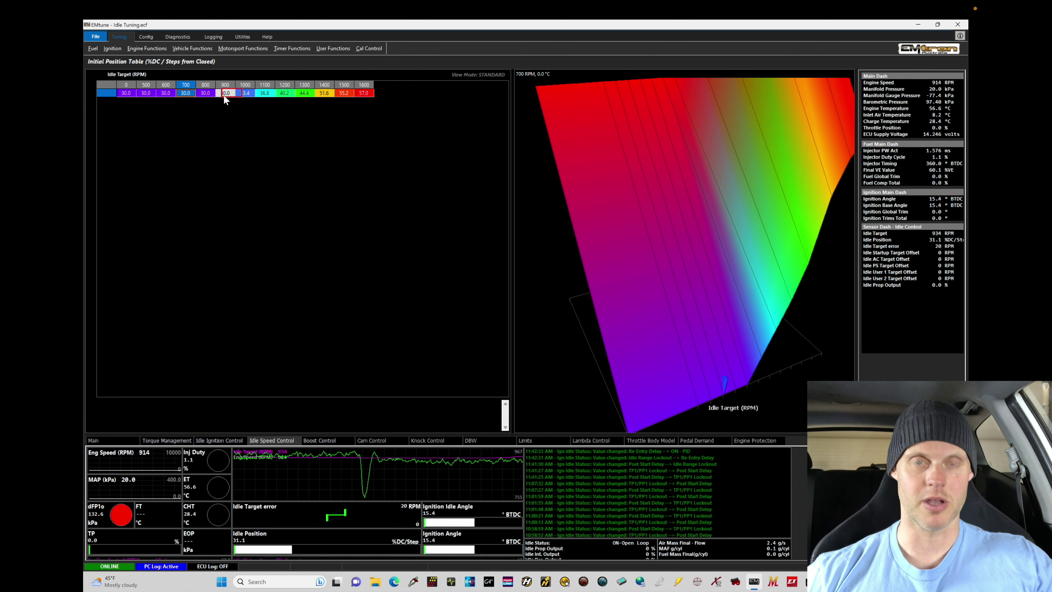
key("alt+e")
Step: Lower the Main Idle Target Table values for 40.0–120.0 °C to 700 RPM
key("Up")
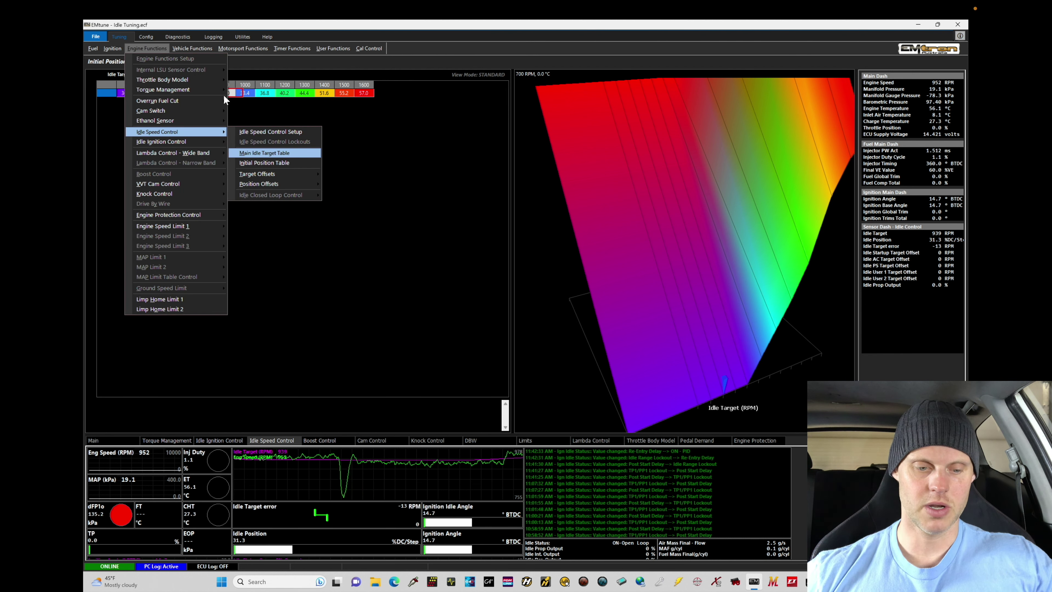
key("Return")
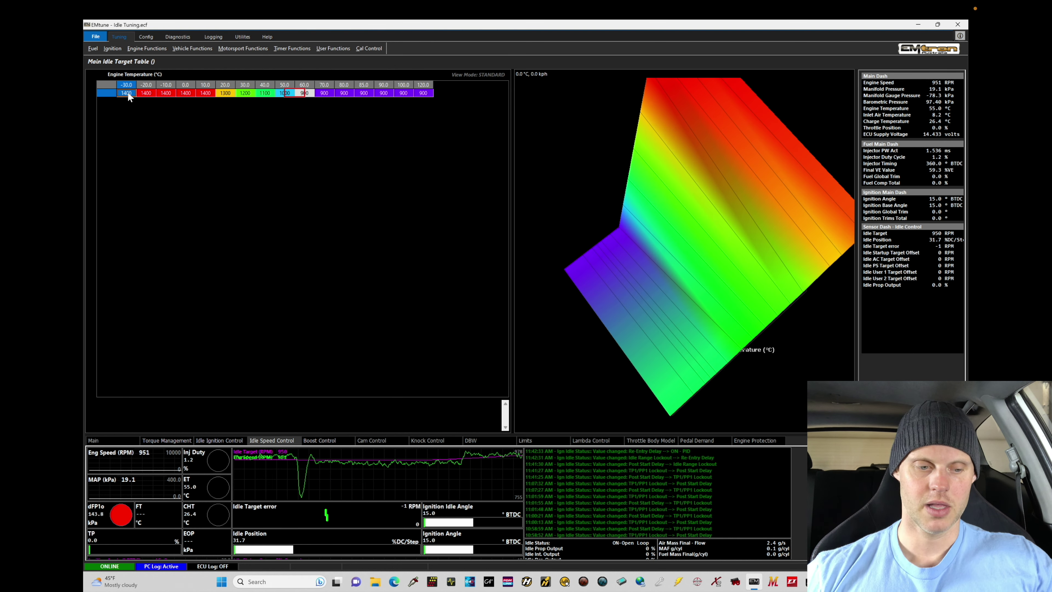
left_click(276, 88)
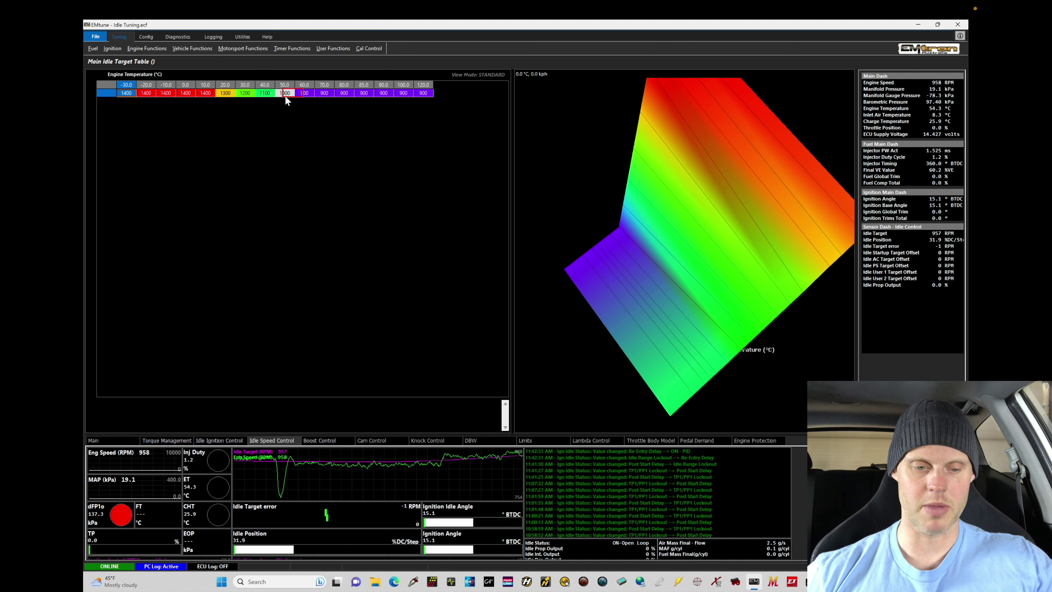
left_click(269, 93)
left_click_drag(270, 95, 431, 95)
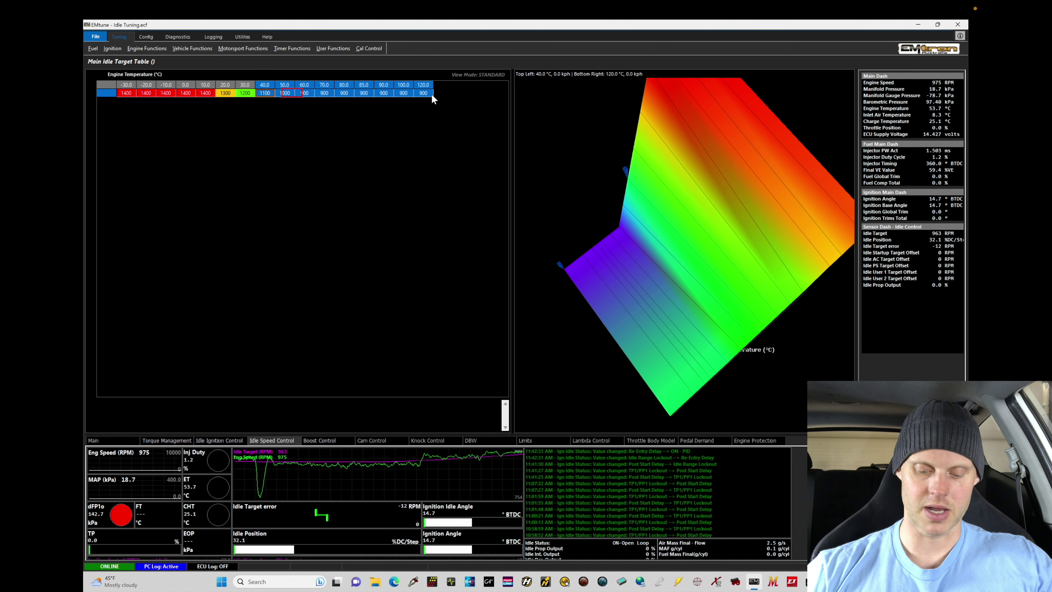
type("700")
key("Return")
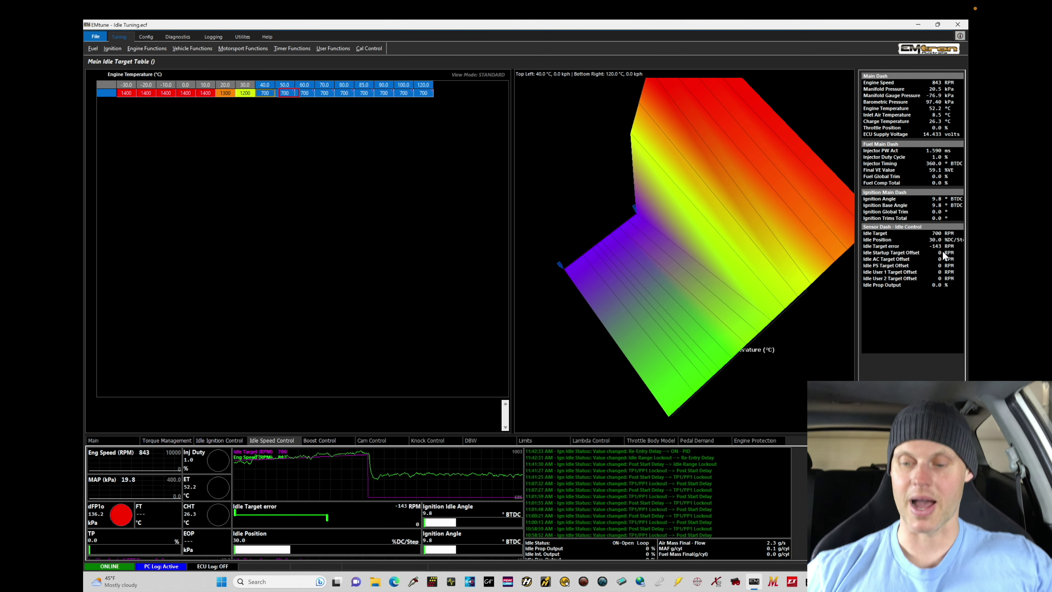
Step: In the Initial Position Table, set the 0–700 RPM target cells to 25.0 %DC
key("alt+e")
key("Down")
key("Return")
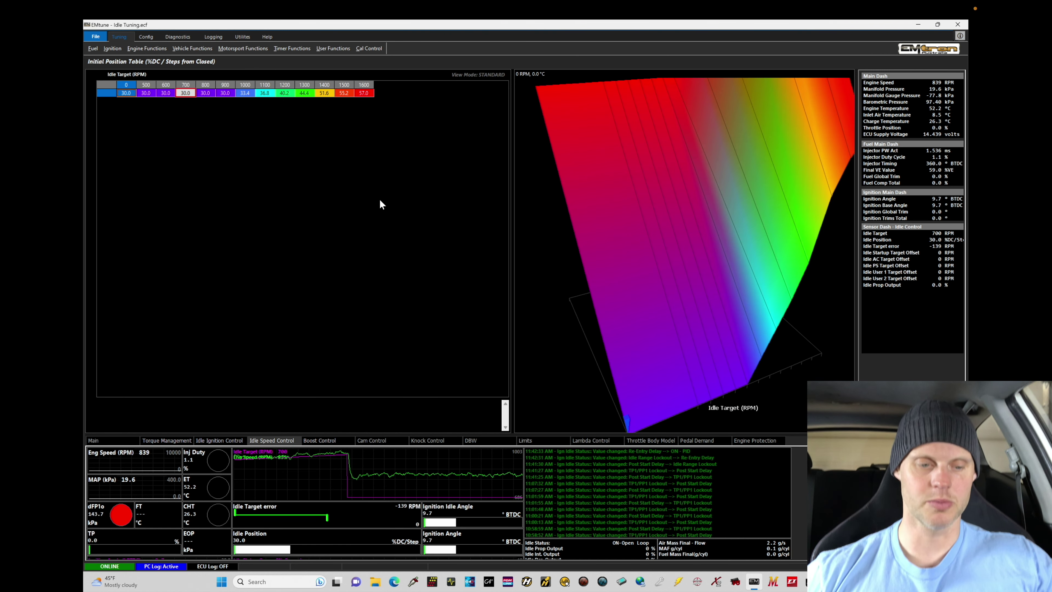
left_click_drag(177, 92, 182, 93)
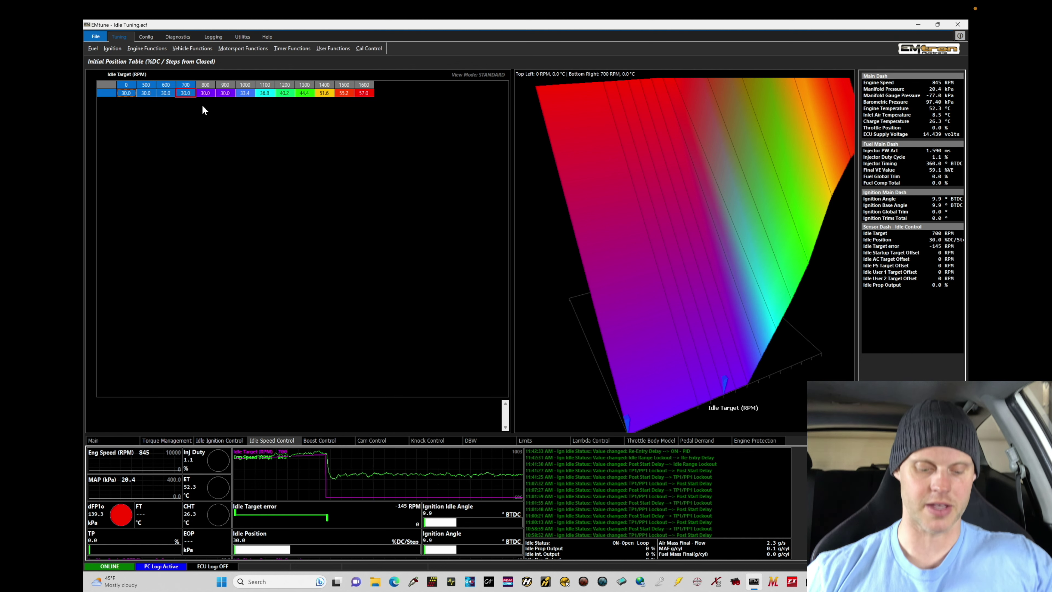
type("25")
key("Return")
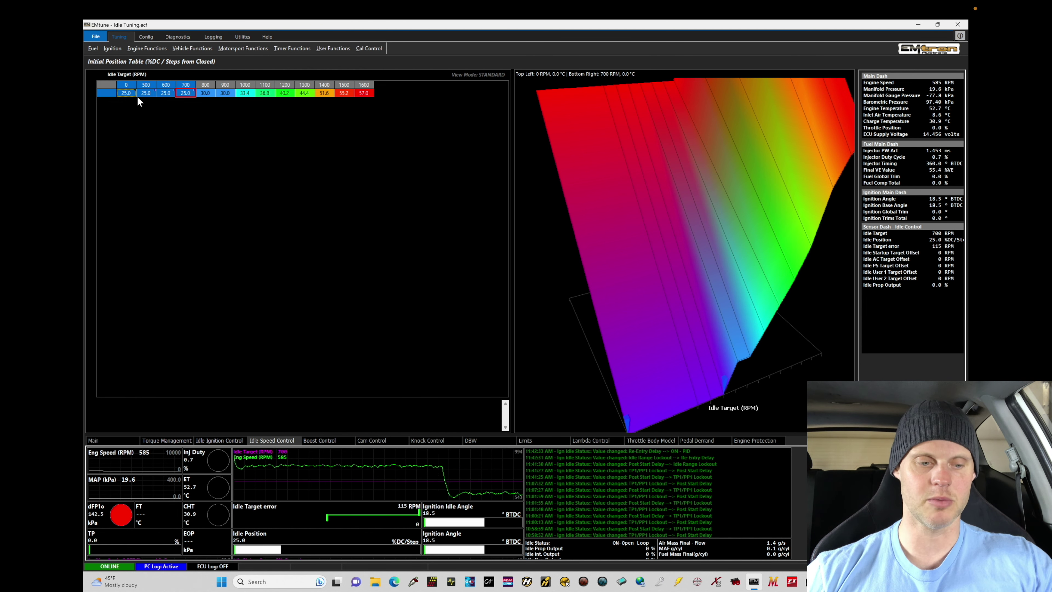
Step: Refine the 0–700 RPM initial positions to 27.0, then 28.0 %DC
key("equal")
type("27")
key("Return")
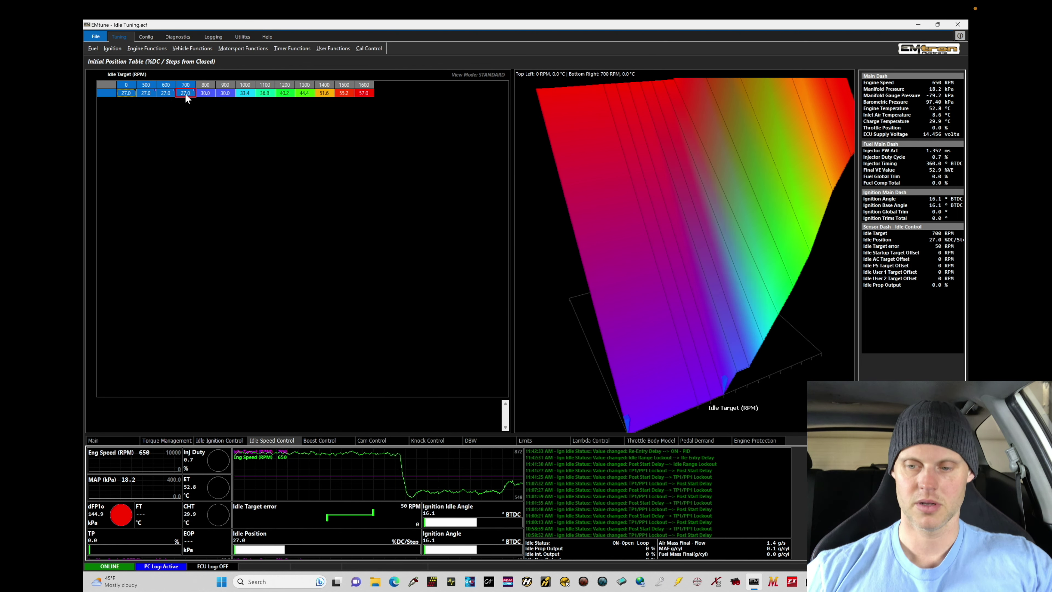
key("equal")
type("28")
key("Return")
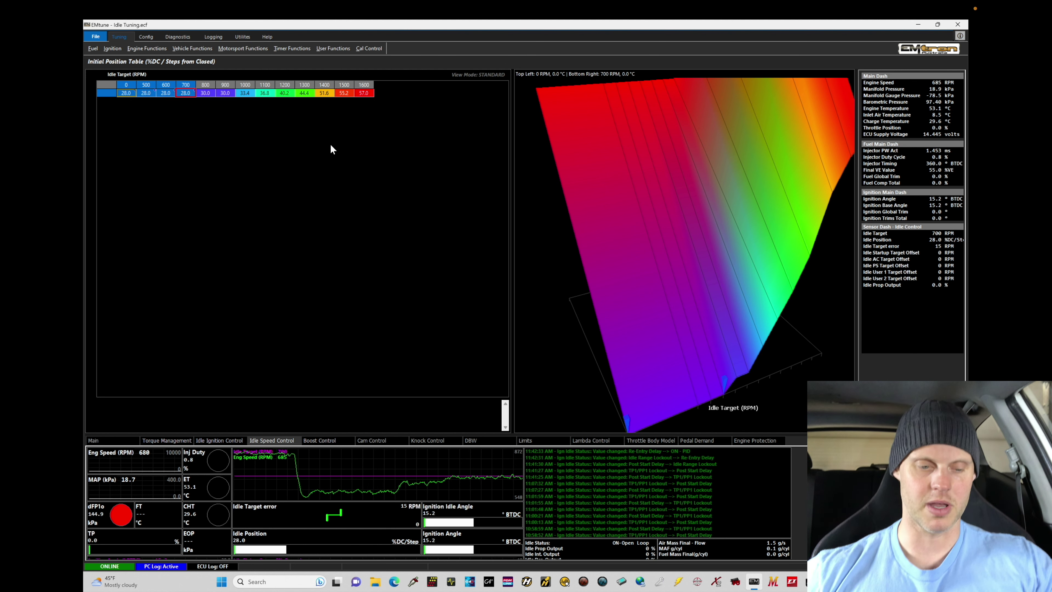
left_click(204, 92)
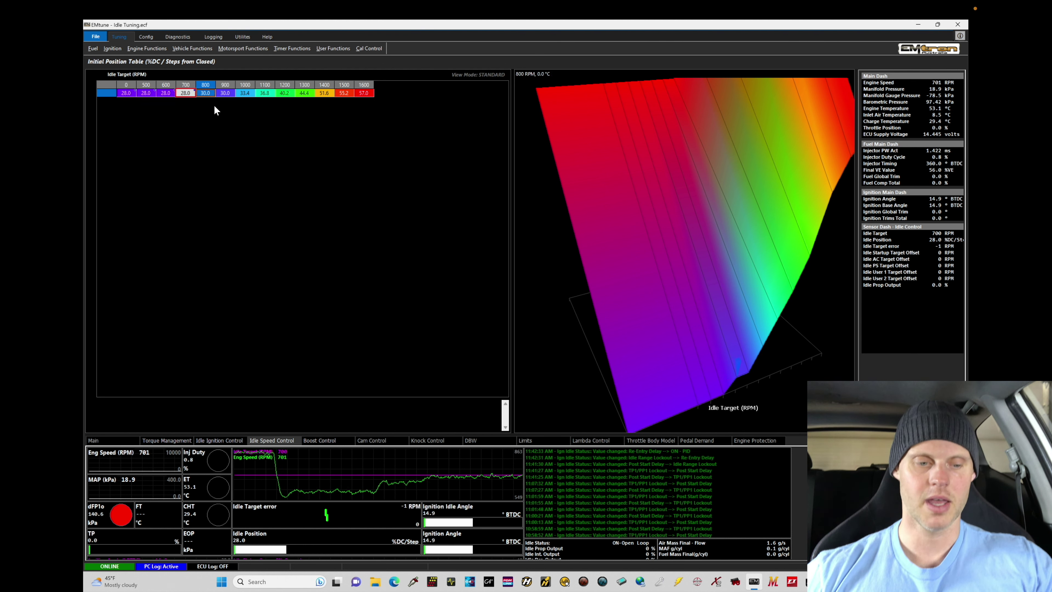
key("alt+e")
Step: Raise the 40.0–120.0 °C idle targets to 800 RPM
key("Down")
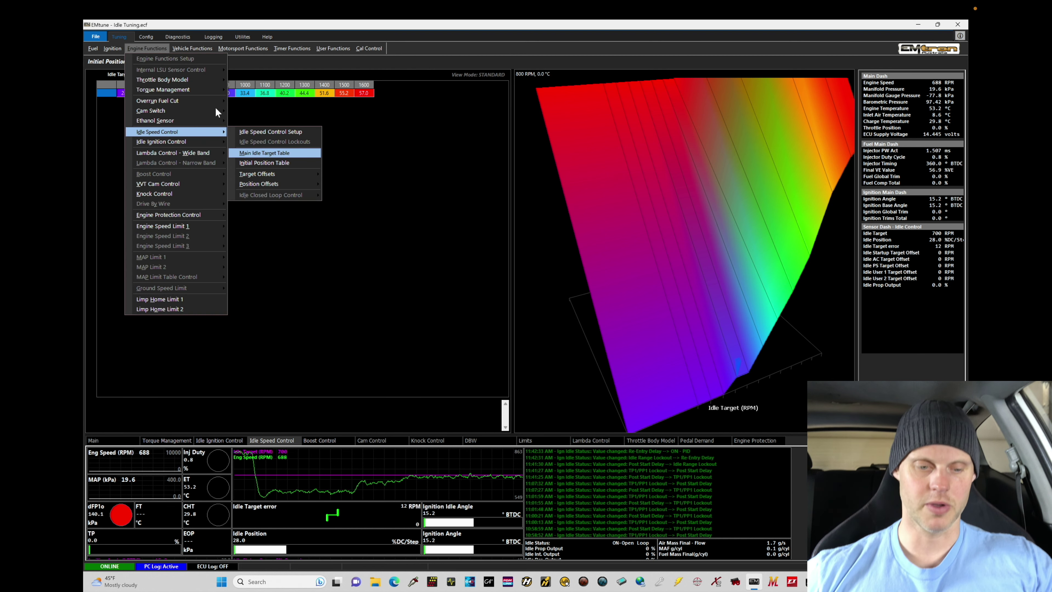
key("Return")
left_click_drag(283, 99, 417, 94)
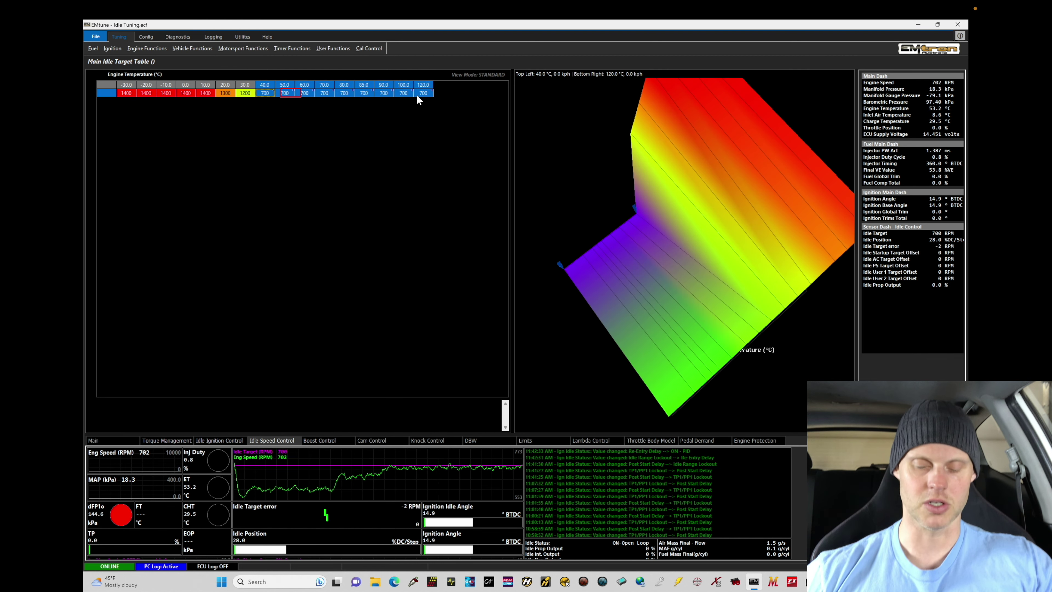
type("800")
key("Return")
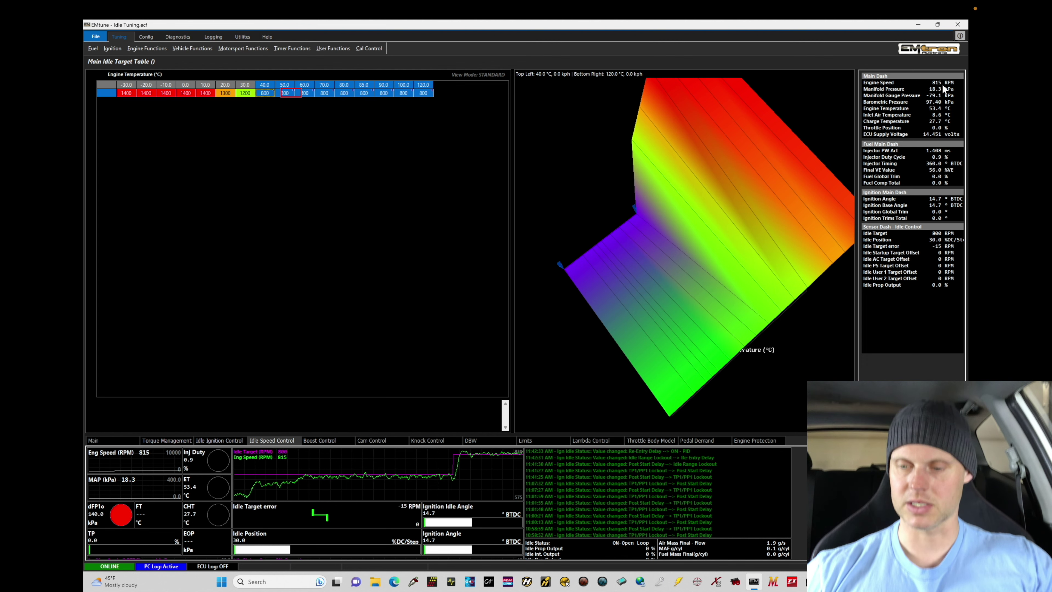
Step: Check the Initial Position Table value at the 500 RPM target
key("alt+e")
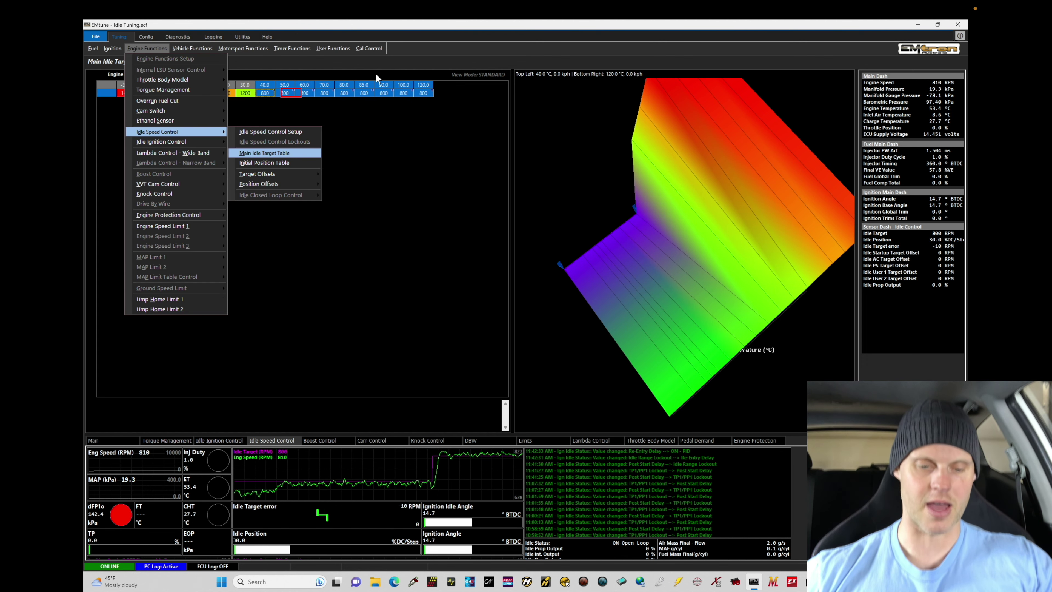
key("Down")
key("Return")
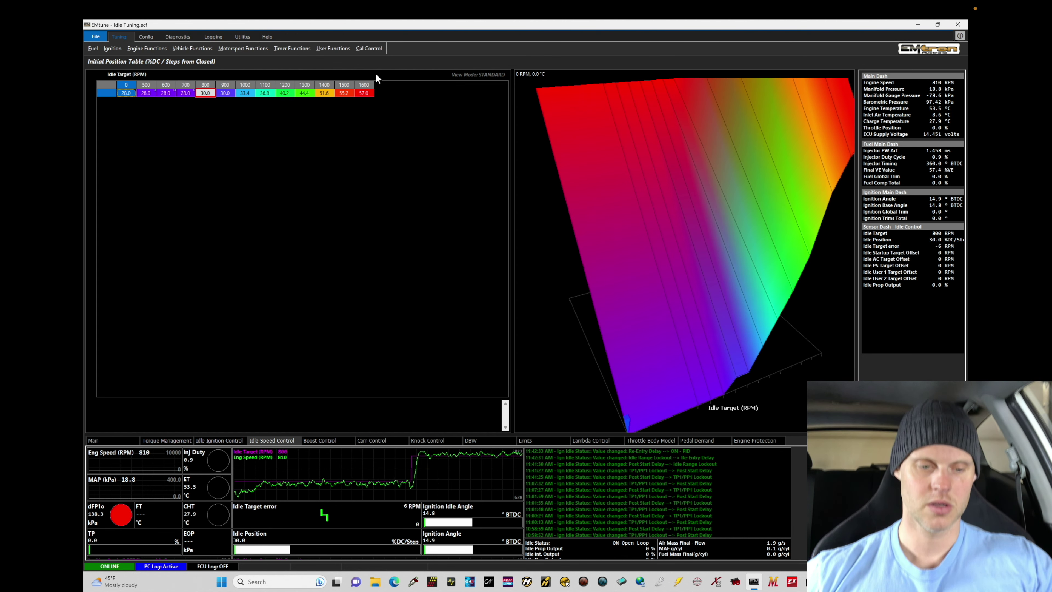
key("Right")
Step: Raise the 40.0–120.0 °C idle targets to 900 RPM and show the Initial Position Table again
key("alt+e")
key("Return")
left_click_drag(265, 93, 427, 93)
type("900")
key("Return")
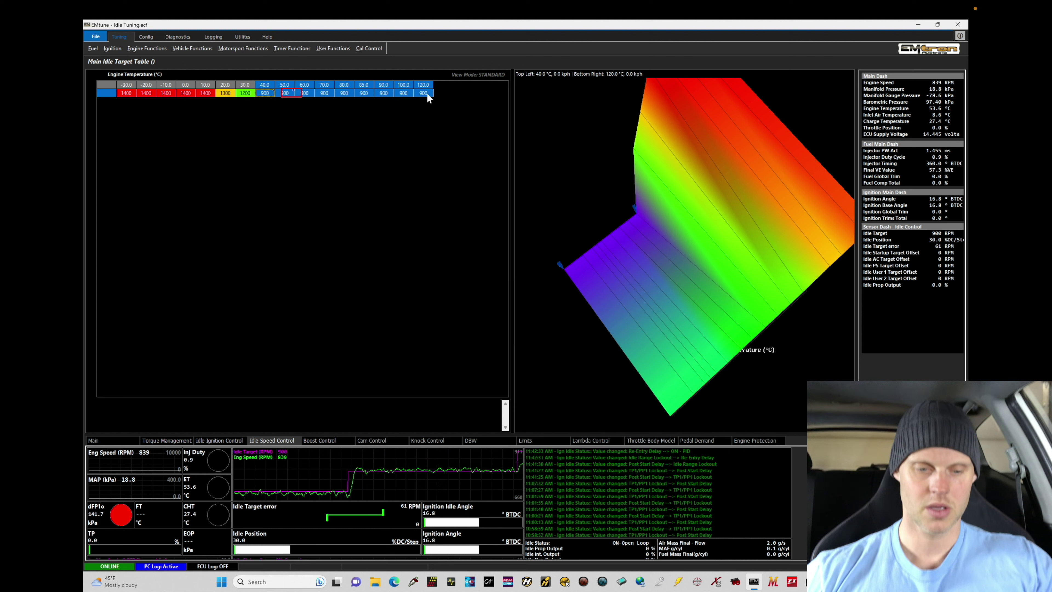
key("alt+e")
key("Down")
key("Return")
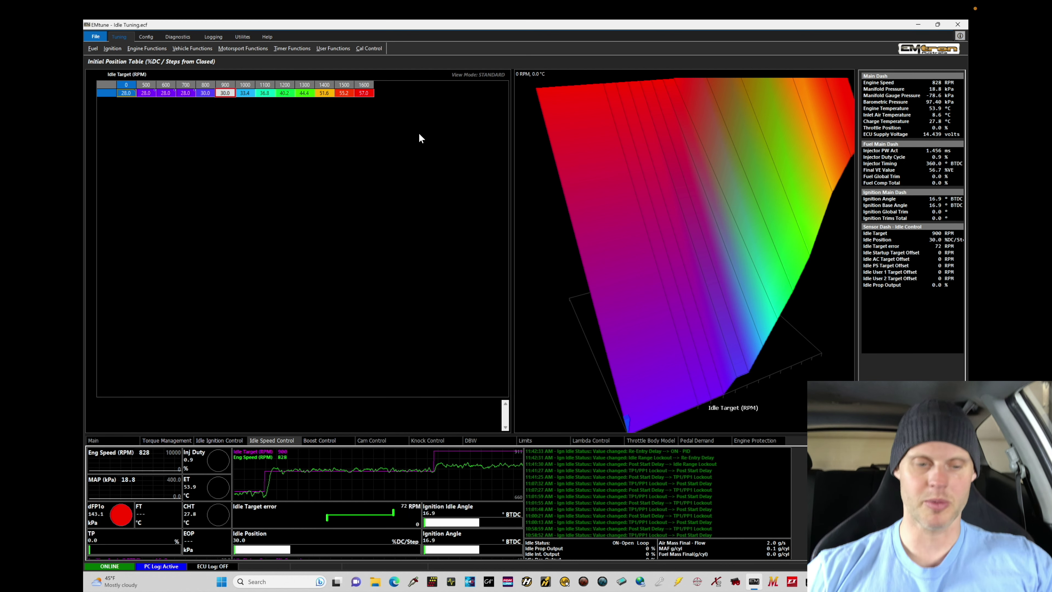
Step: Set the 900 RPM initial position to 31.0, then settle on 32.0 %DC
left_click(233, 92)
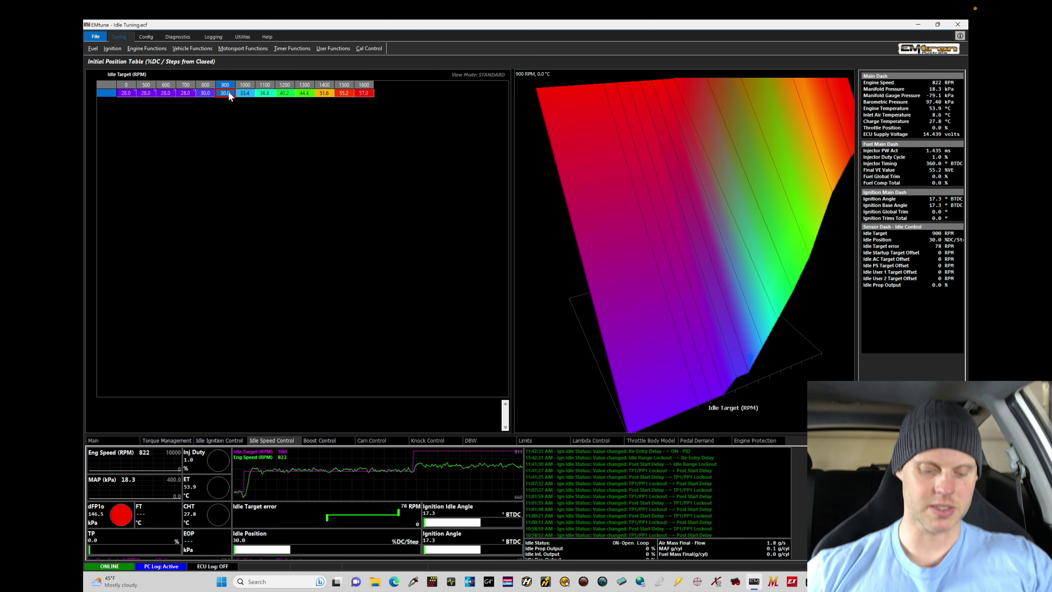
type("31")
key("Return")
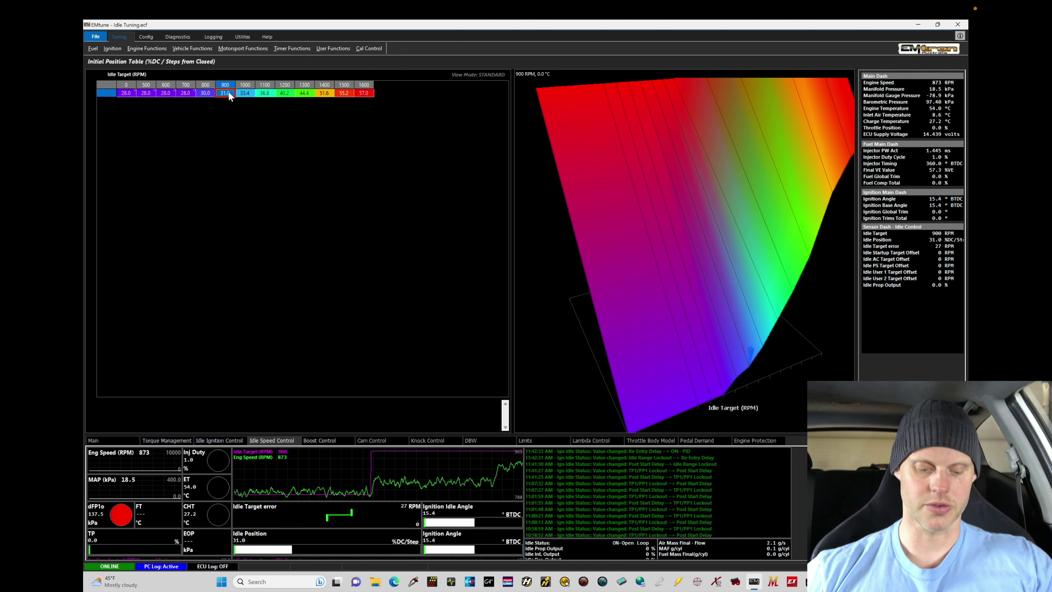
type("32")
key("Return")
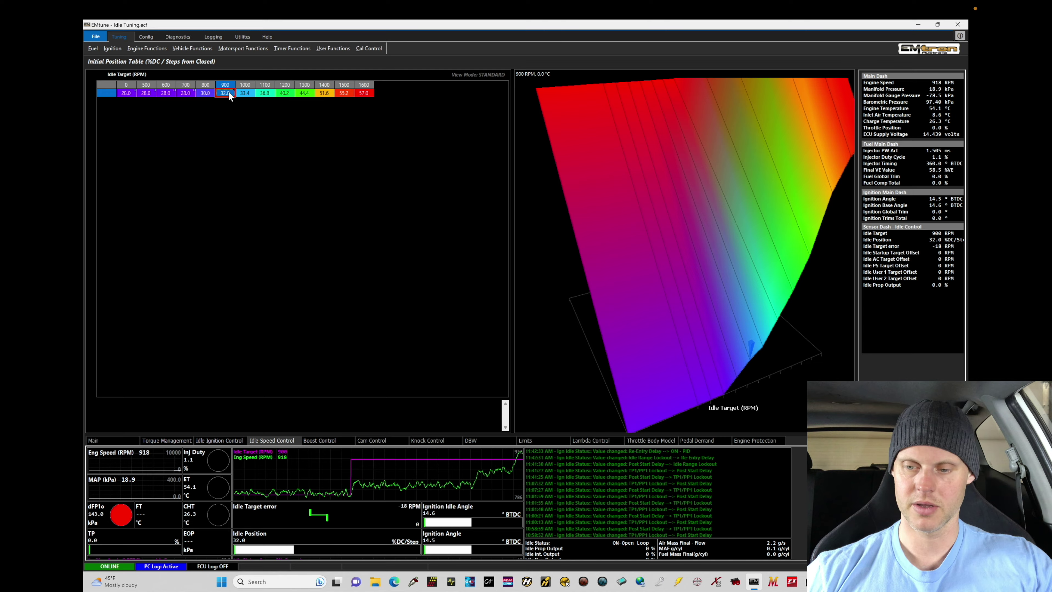